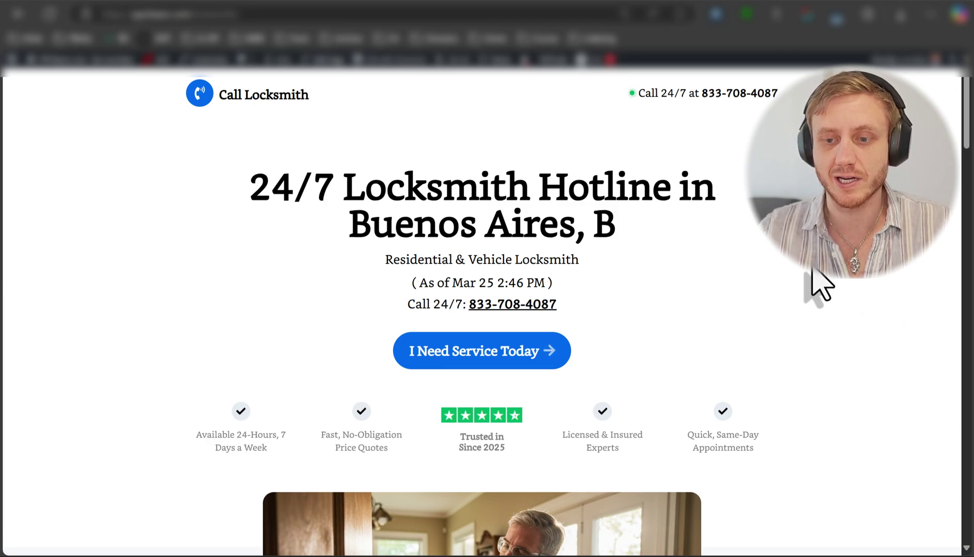
Inspect the headline's Locksmith keyword and Buenos Aires location, then scroll down to the Areas Serviced map.
drag(328, 199, 530, 187)
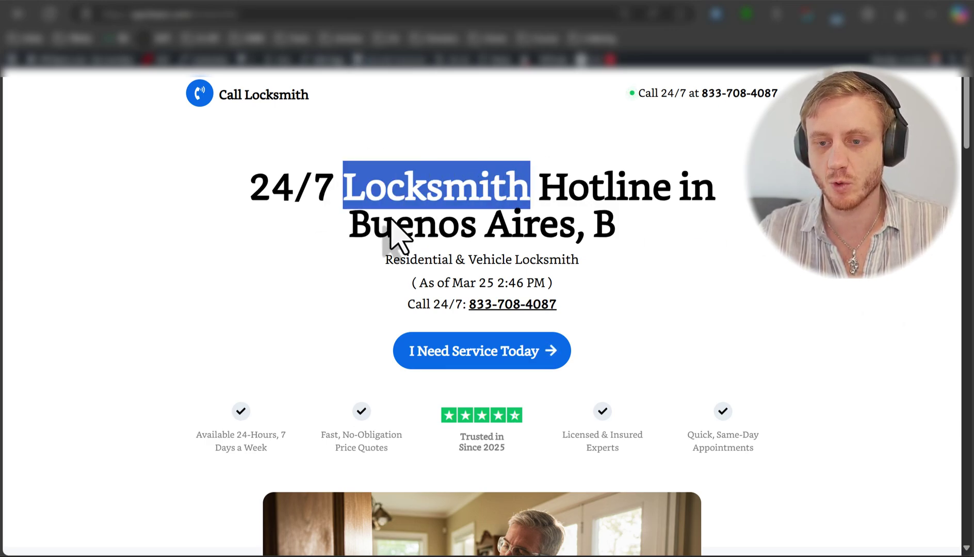
drag(350, 229, 664, 231)
click(670, 295)
scroll(670, 293, down, 3)
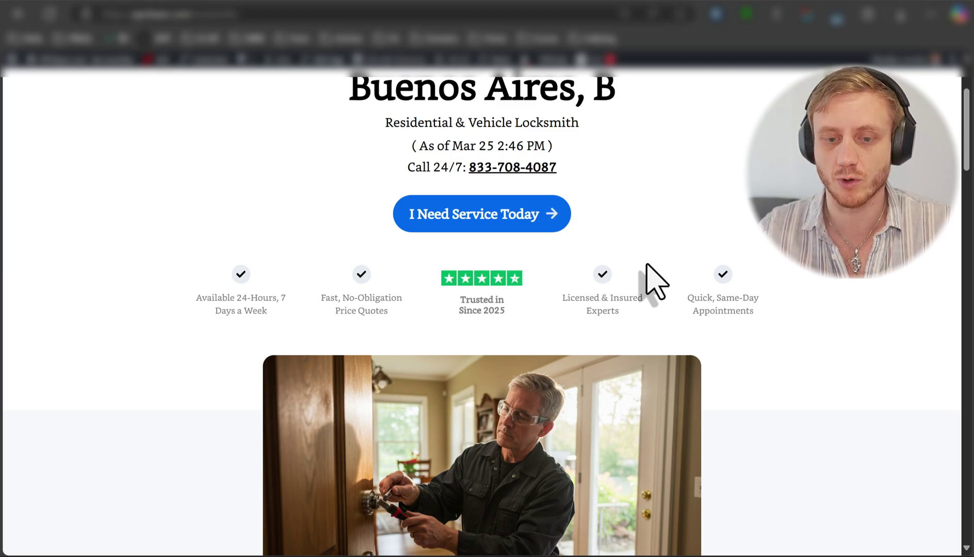
scroll(656, 281, down, 12)
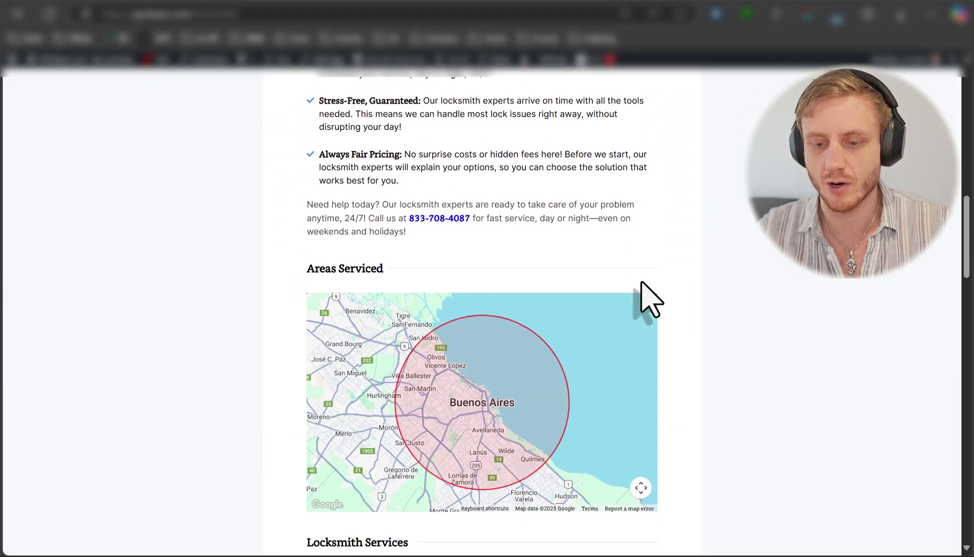
scroll(641, 283, down, 1)
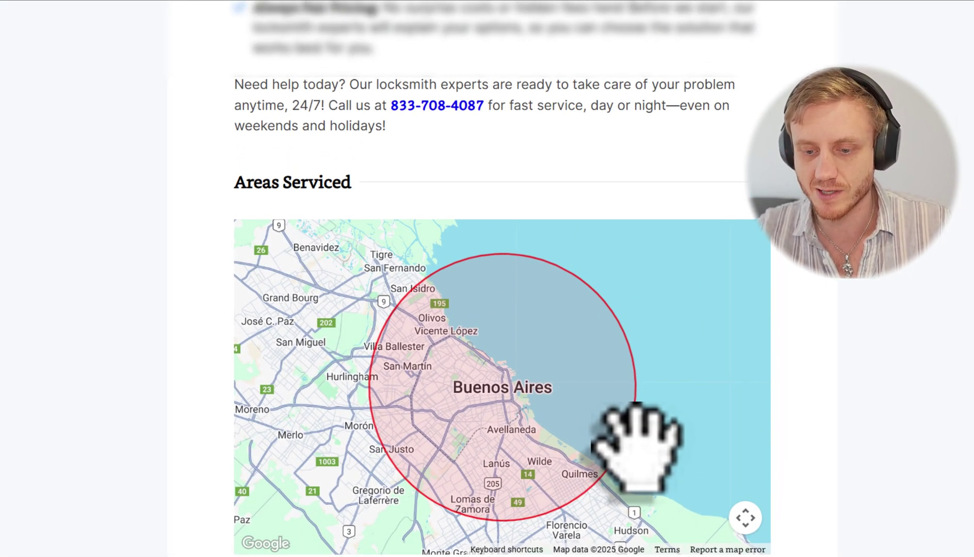
scroll(228, 245, down, 5)
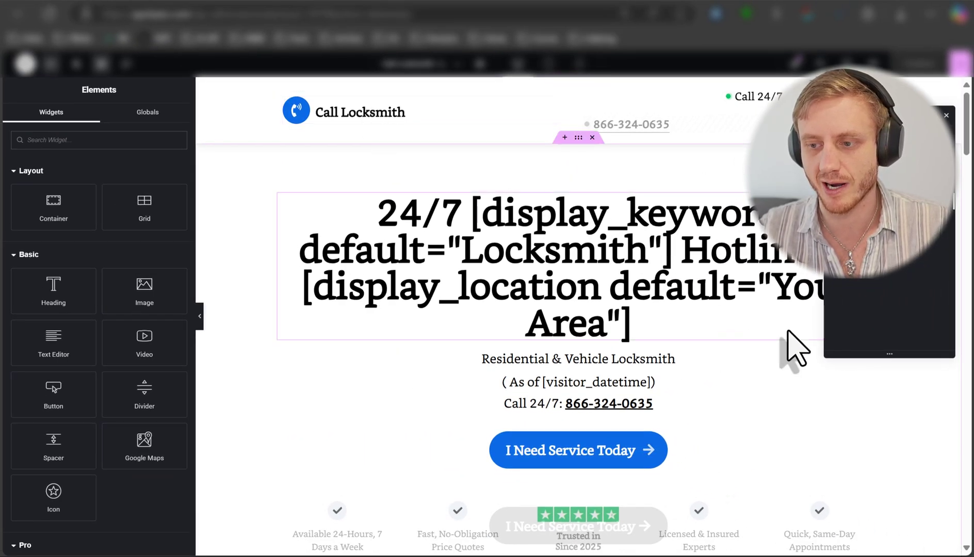
scroll(681, 304, down, 7)
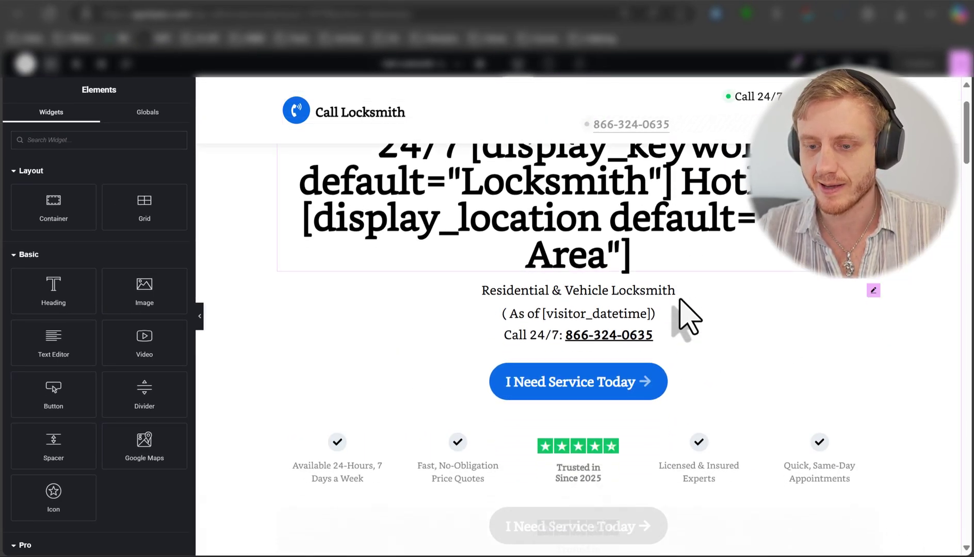
scroll(689, 316, down, 10)
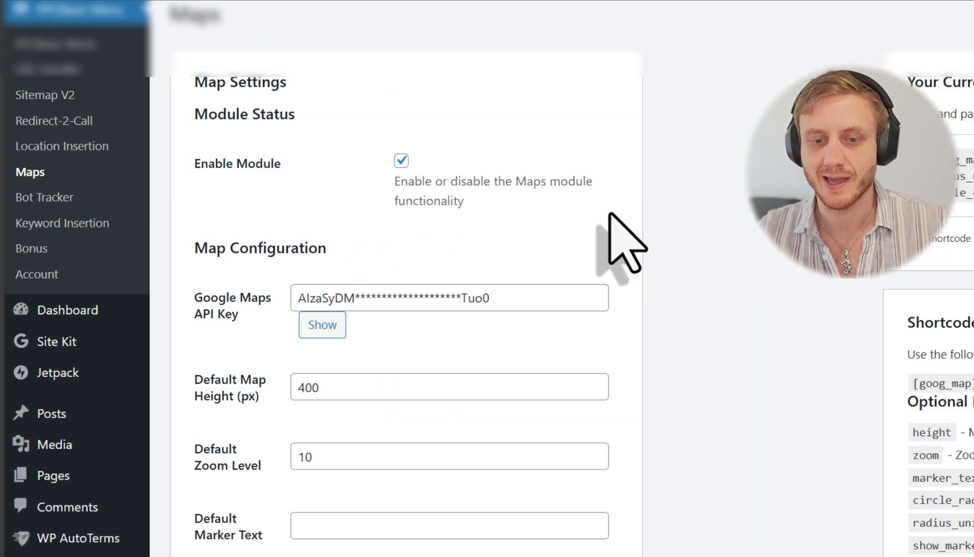
In PPCBasic Maps, change Default Circle Radius from 20000 to 20 with Kilometers (km) kept.
scroll(300, 207, down, 2)
scroll(235, 256, up, 2)
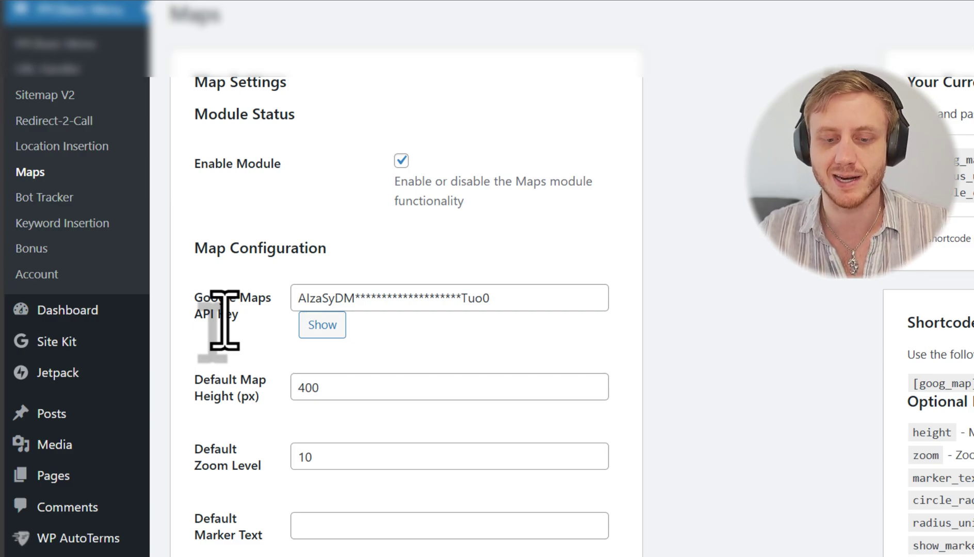
scroll(441, 343, down, 3)
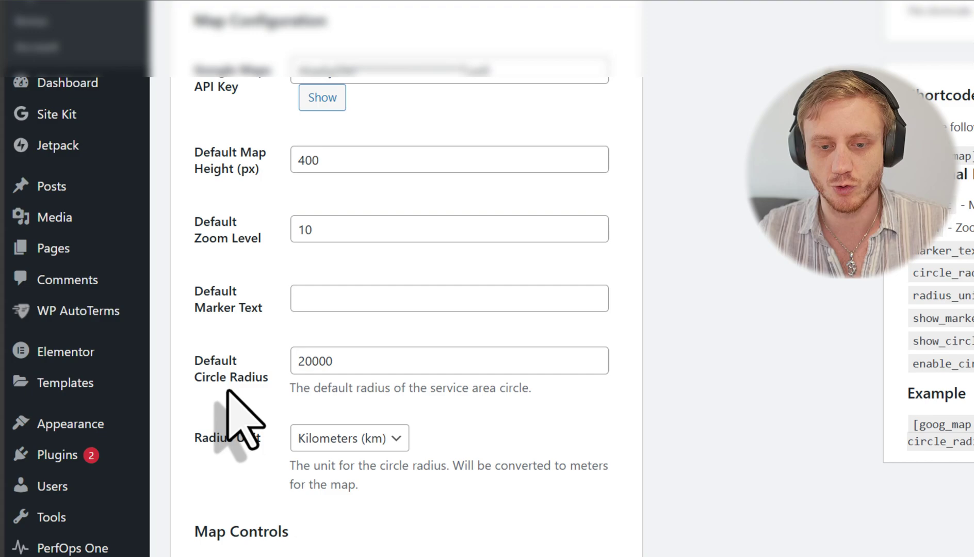
click(364, 360)
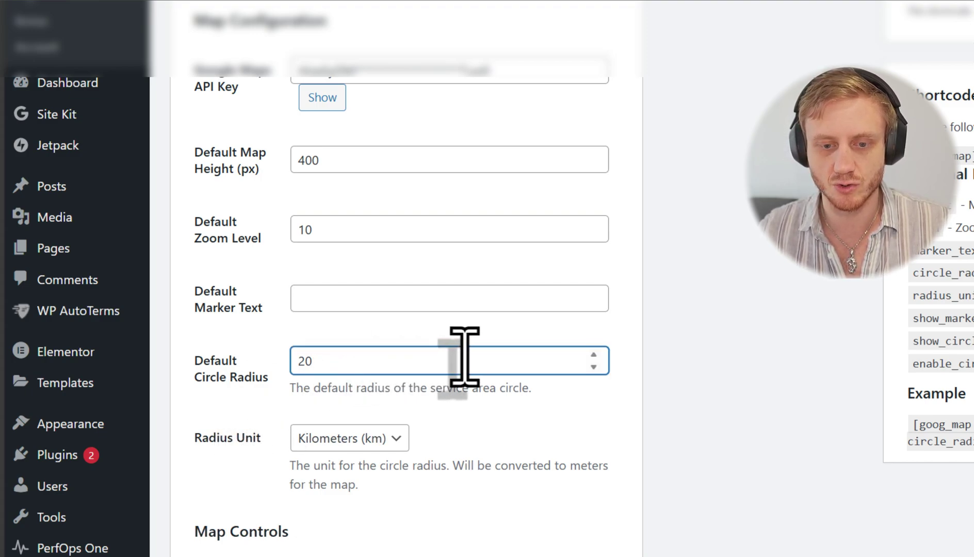
click(379, 439)
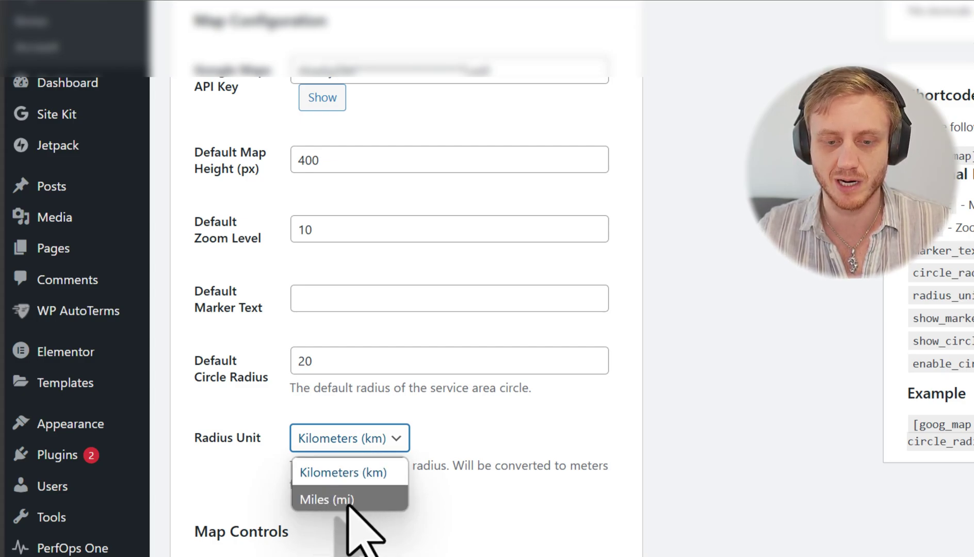
click(733, 508)
scroll(696, 492, down, 1)
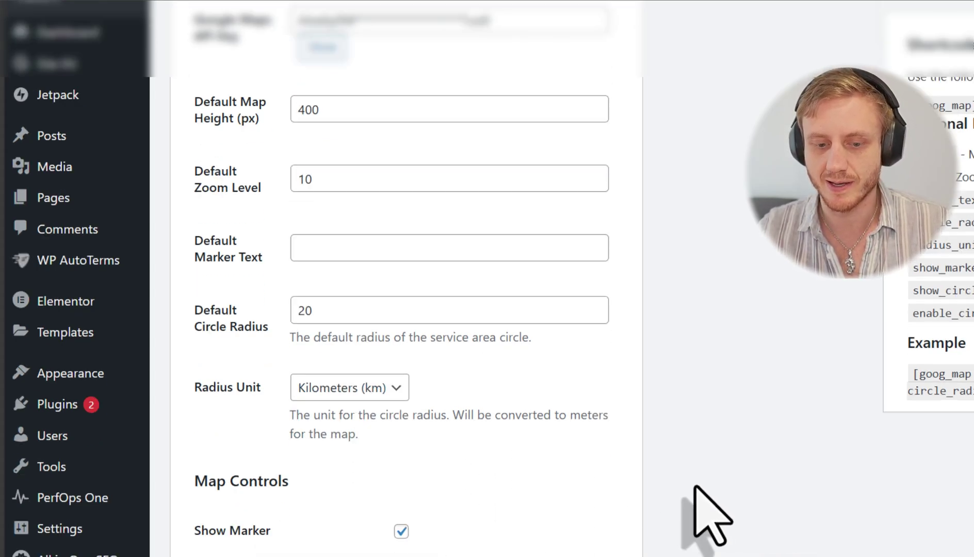
Review the current map shortcode and compare it with the Elementor page and live map.
scroll(694, 487, down, 5)
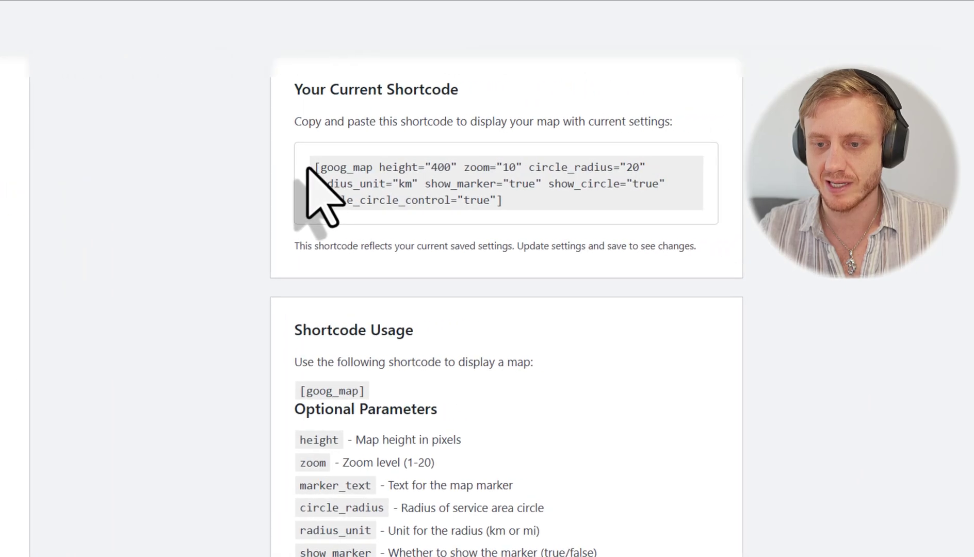
drag(314, 167, 577, 213)
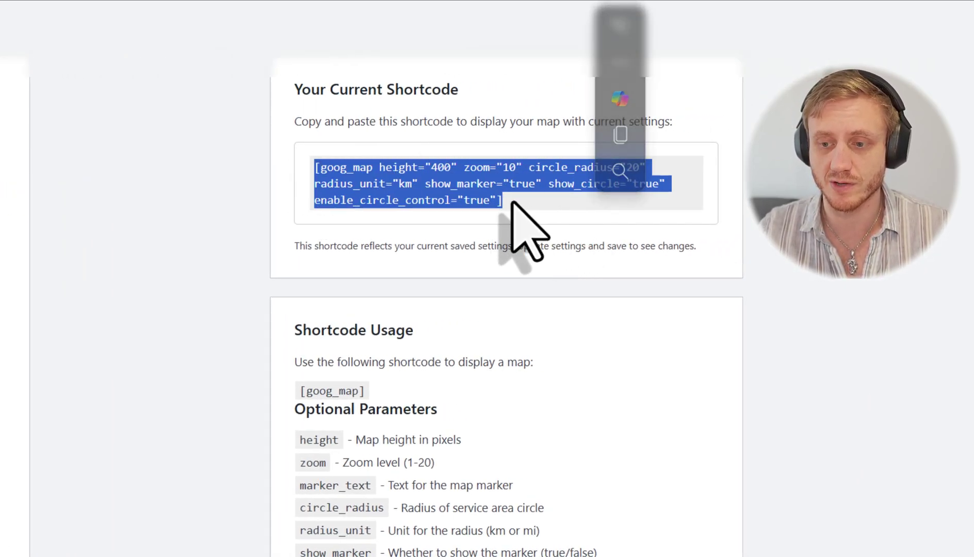
click(508, 215)
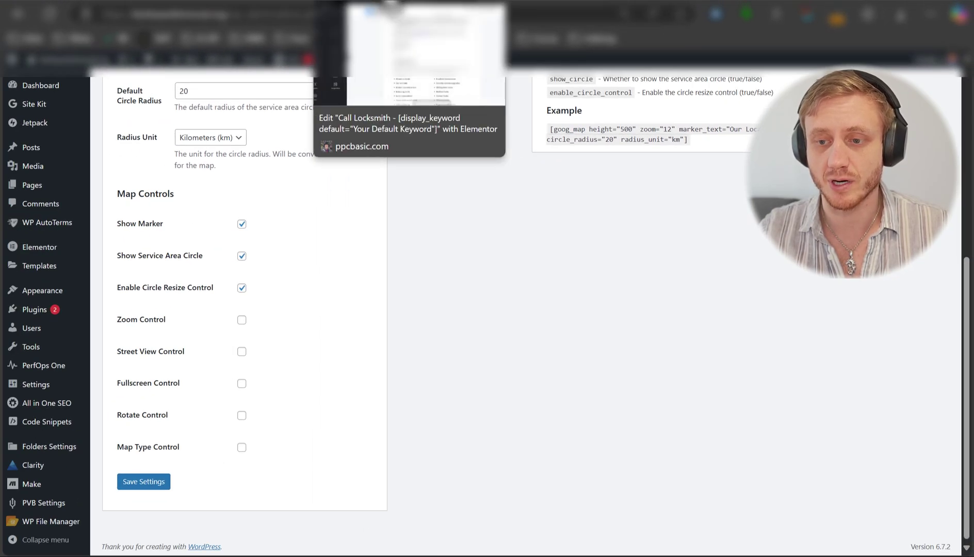
click(391, 5)
click(265, 6)
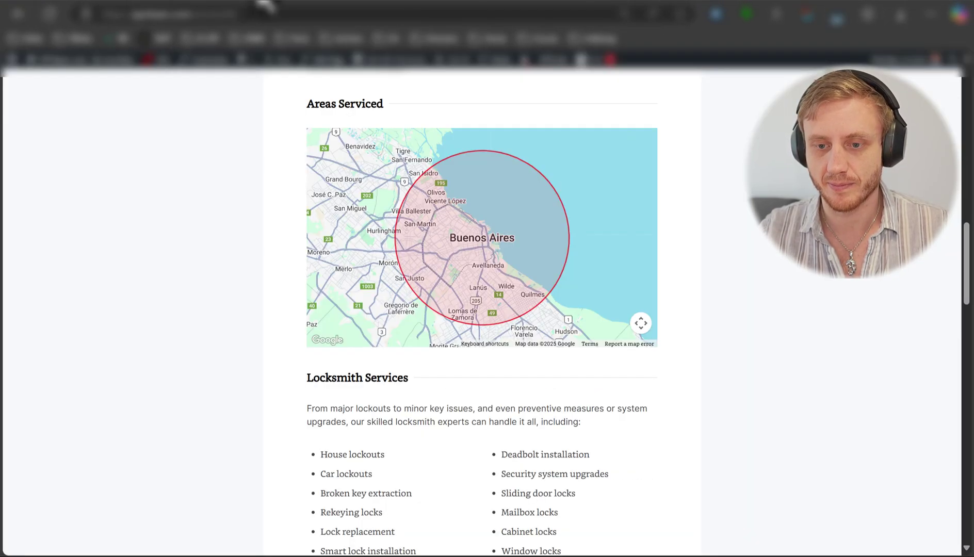
click(779, 7)
Save the map settings and copy the updated full map shortcode.
scroll(702, 218, up, 2)
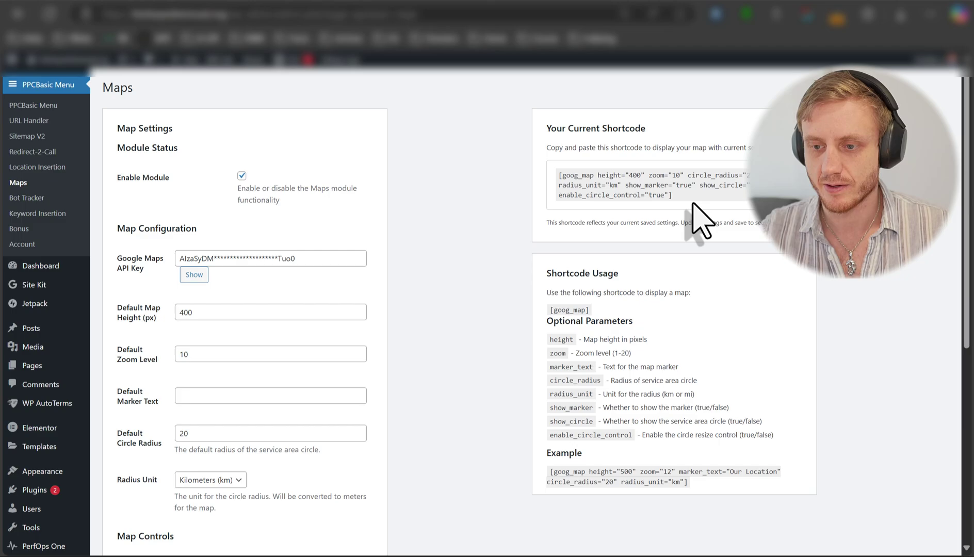
drag(693, 196, 559, 187)
right_click(581, 188)
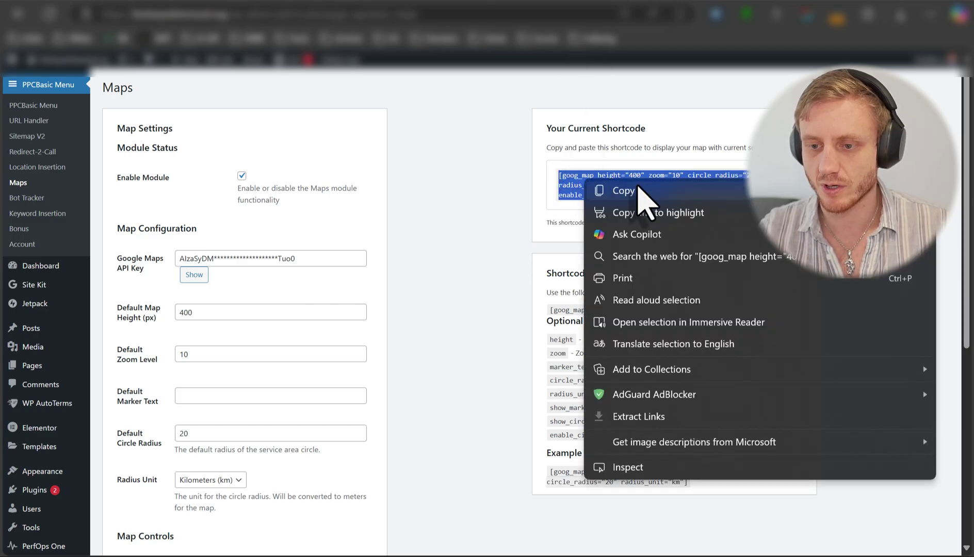
click(616, 189)
scroll(405, 356, down, 6)
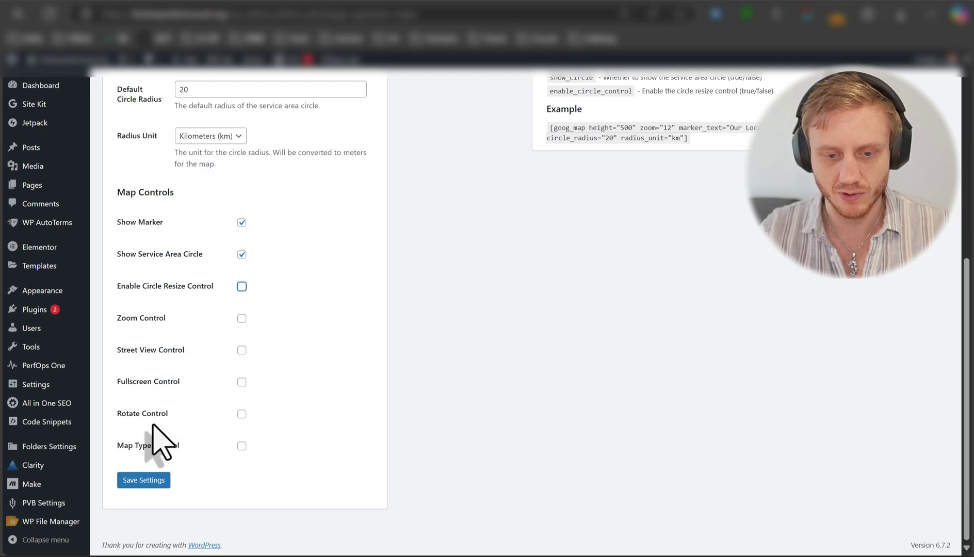
click(150, 481)
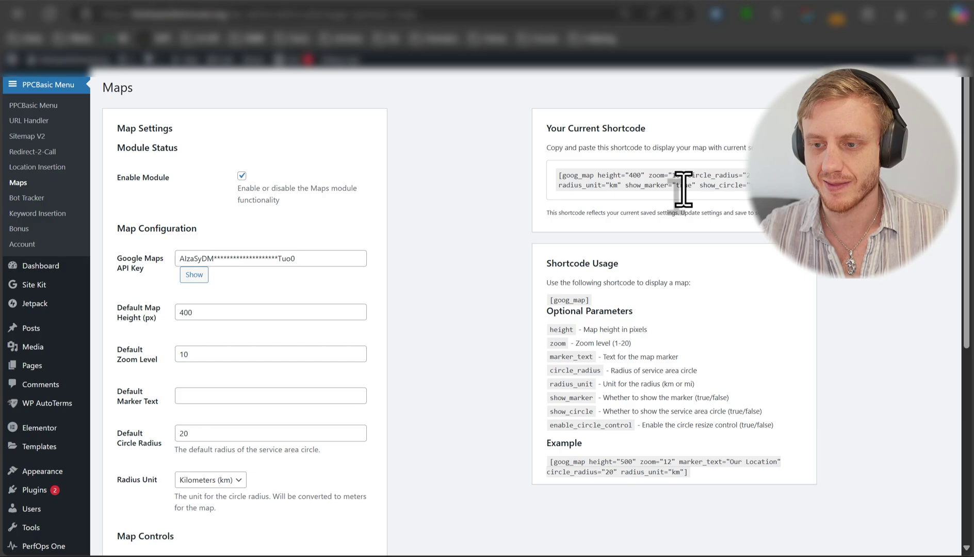
click(562, 188)
right_click(616, 186)
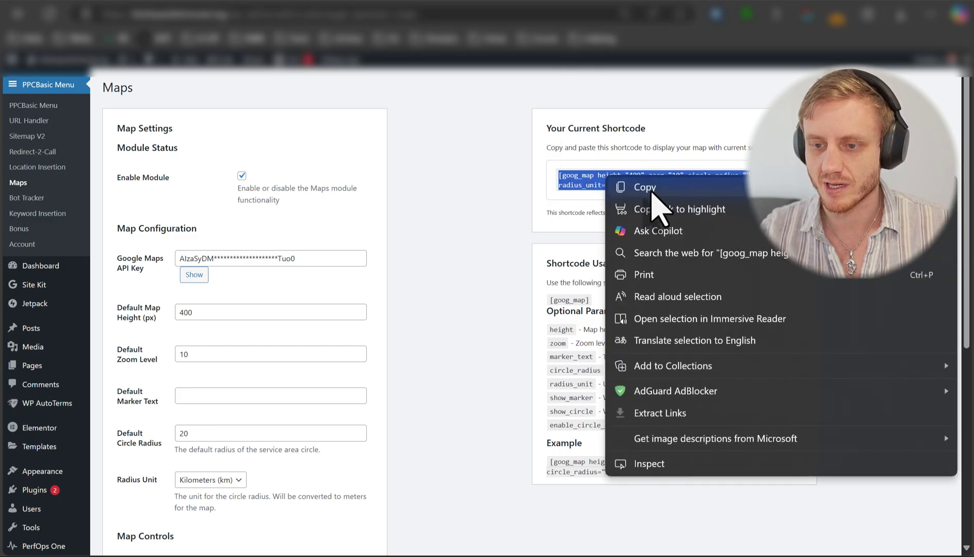
click(639, 186)
Paste the full map shortcode over [goog_map] in Elementor's Text Editor, then check the live map.
click(400, 11)
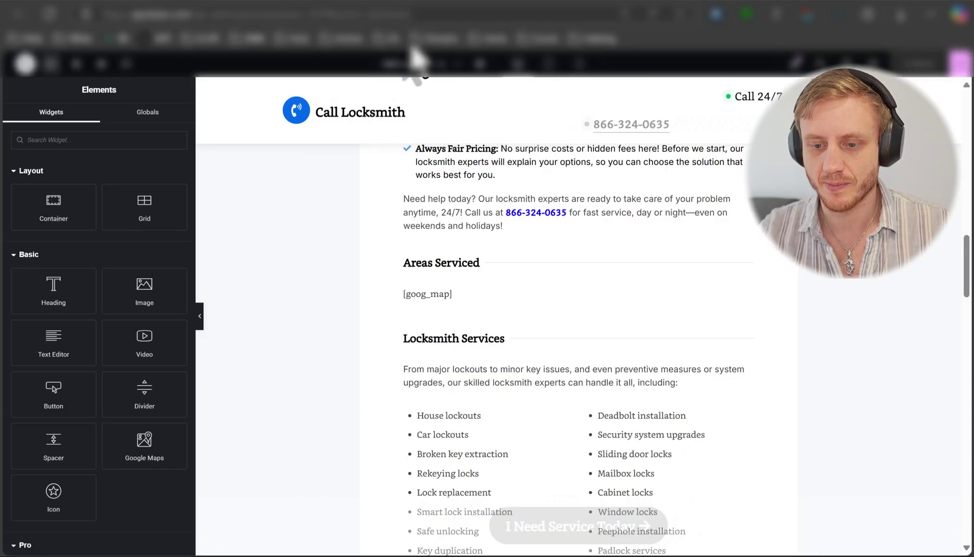
click(450, 299)
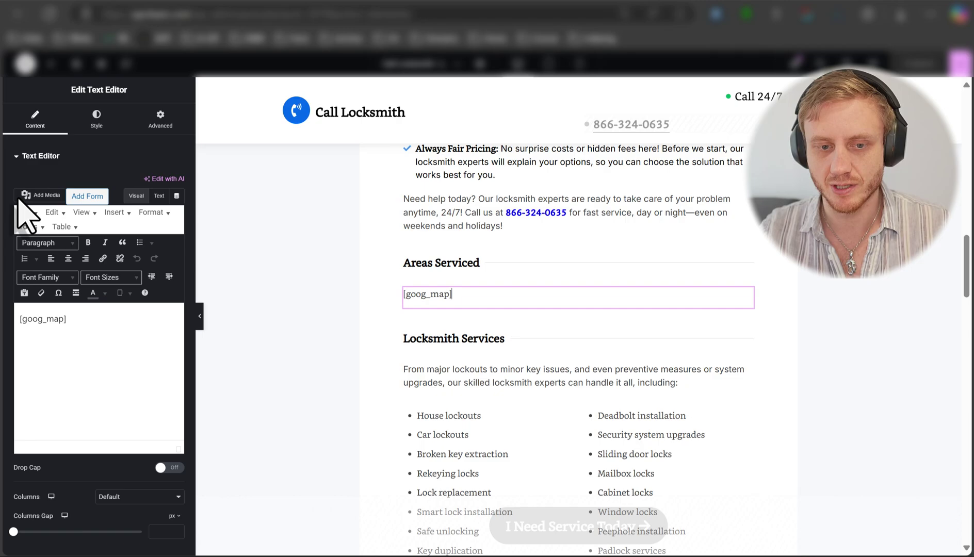
key(ctrl+a)
click(159, 195)
key(ctrl+a)
key(ctrl+v)
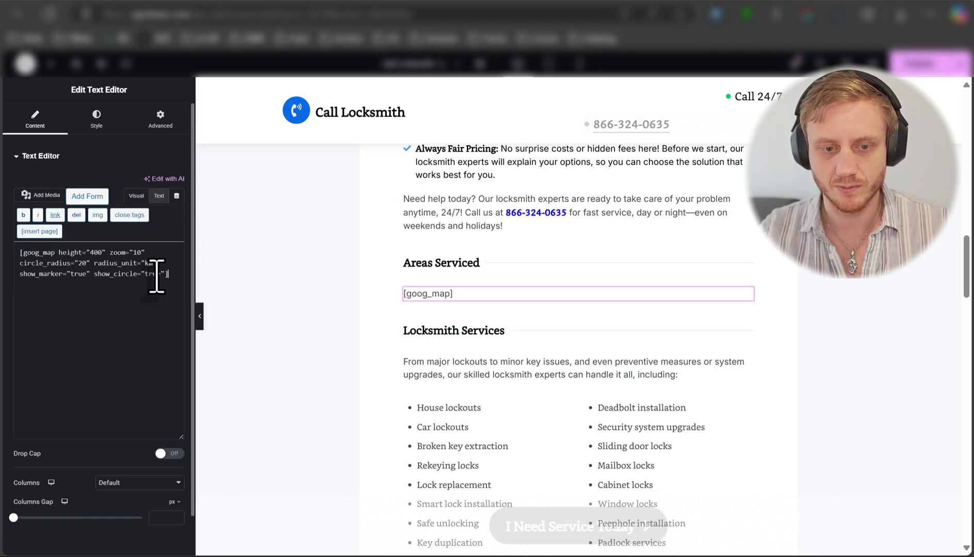
click(271, 7)
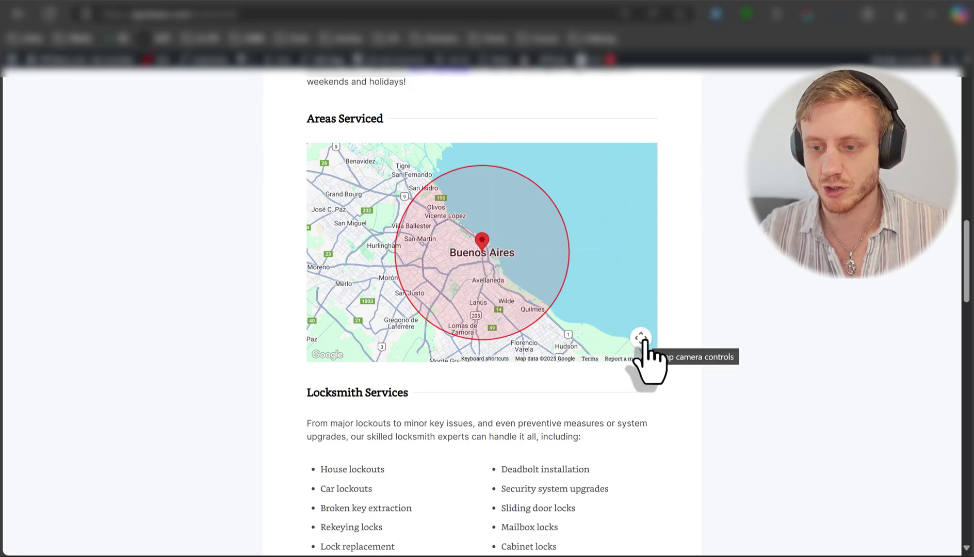
Enable the map's zoom controls, save the settings, and select the updated map shortcode.
key(ctrl+Tab)
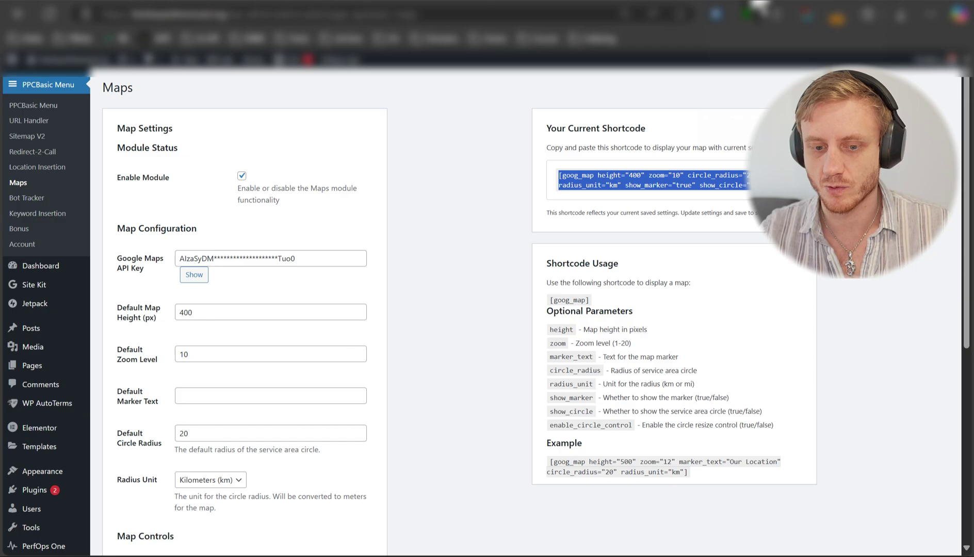
scroll(433, 289, down, 7)
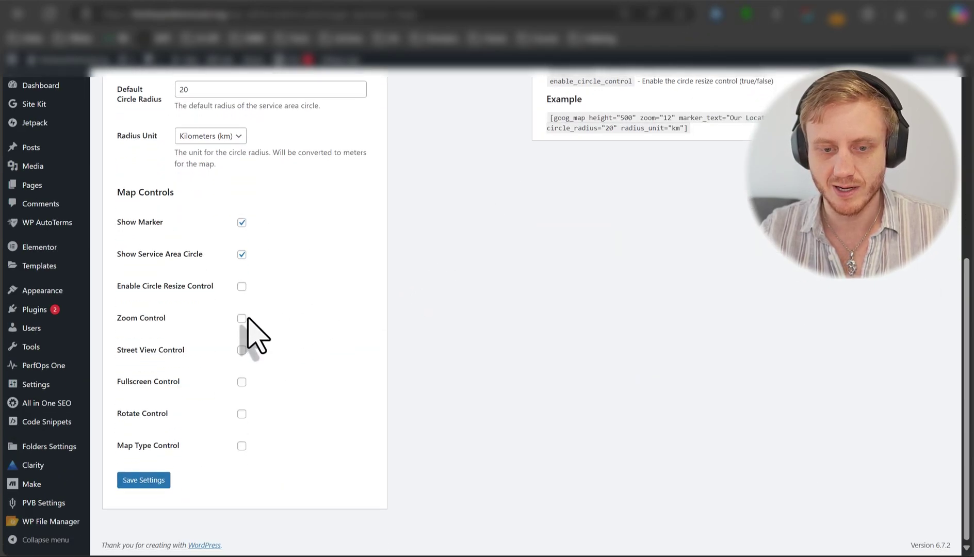
click(241, 318)
click(147, 480)
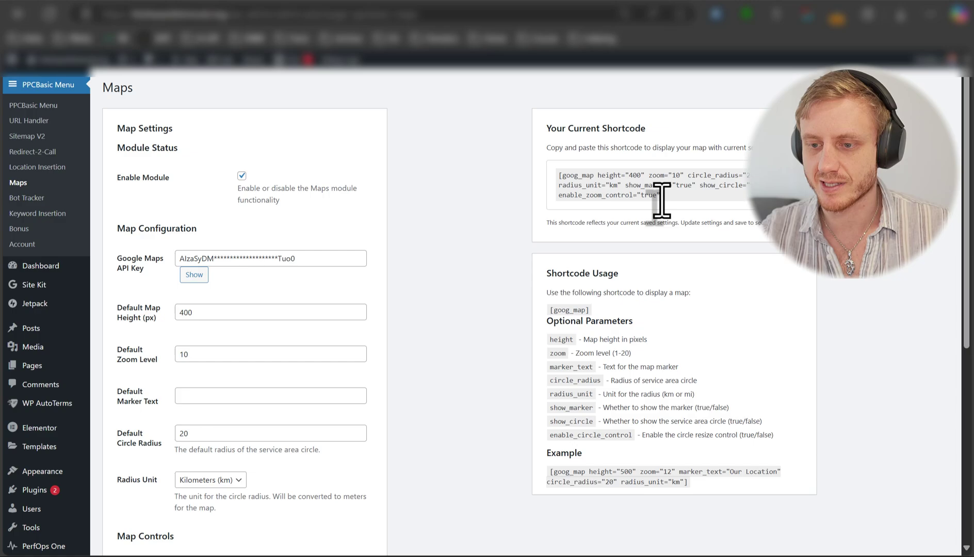
drag(643, 199, 561, 201)
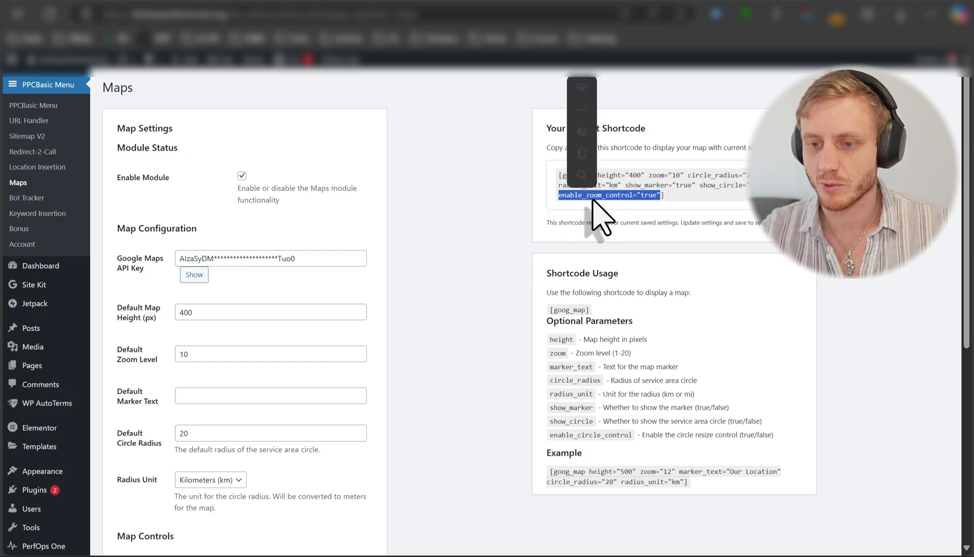
drag(687, 213, 563, 178)
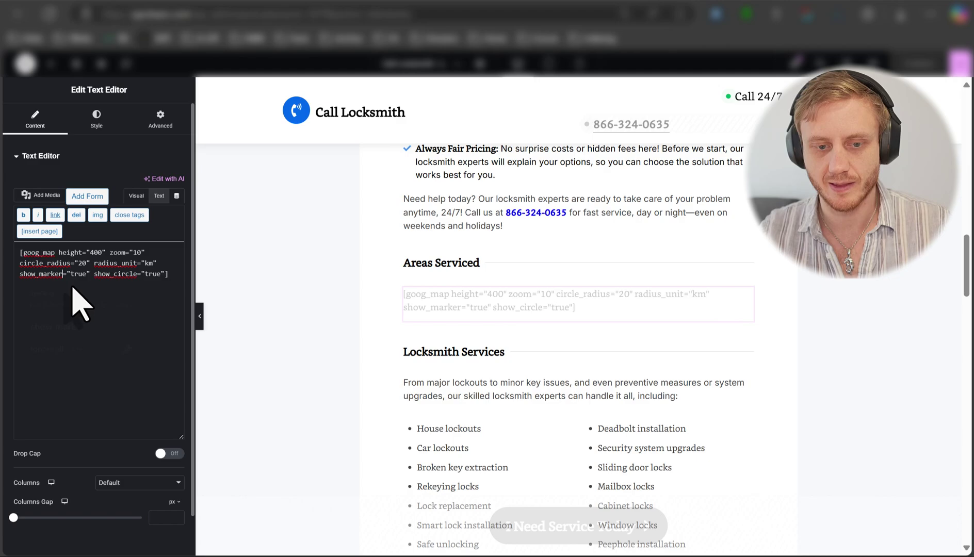
Append enable_zoom_control="true" to the map shortcode and test zooming in and out over Buenos Aires.
click(124, 293)
key(ctrl+v)
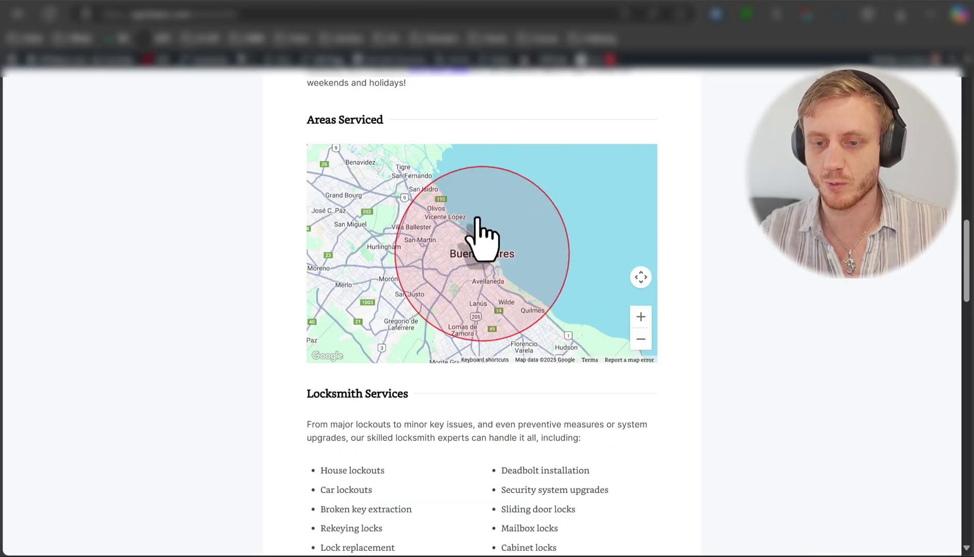
click(640, 317)
click(641, 317)
click(641, 317)
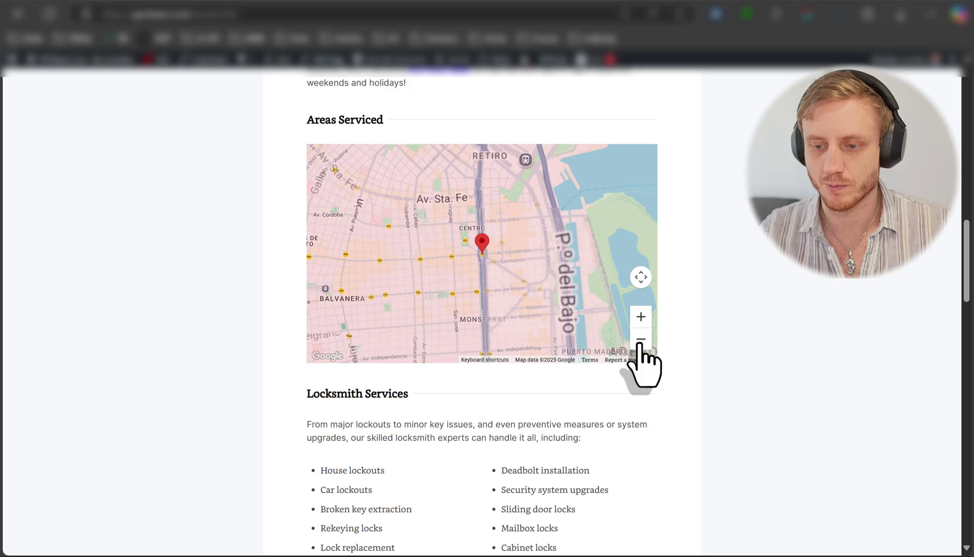
click(641, 340)
click(640, 339)
click(640, 340)
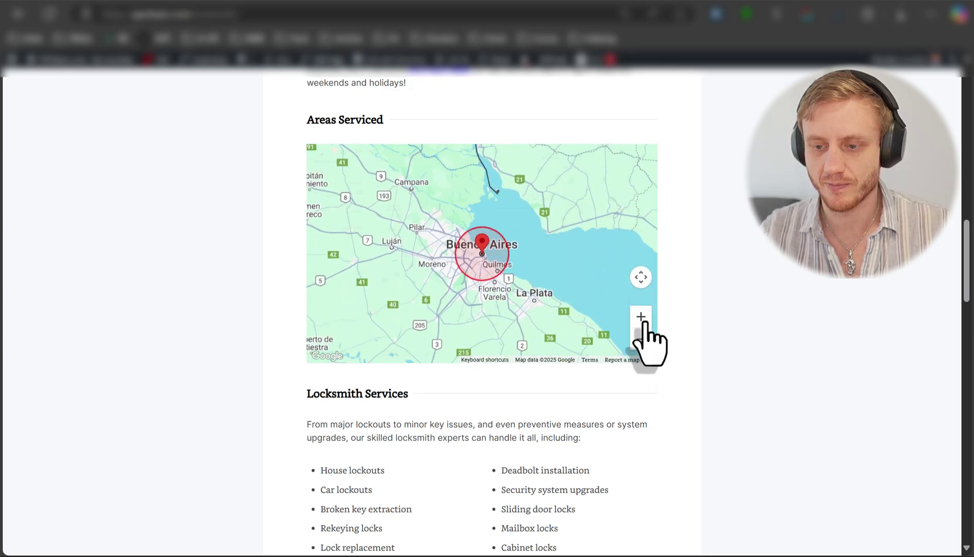
click(640, 316)
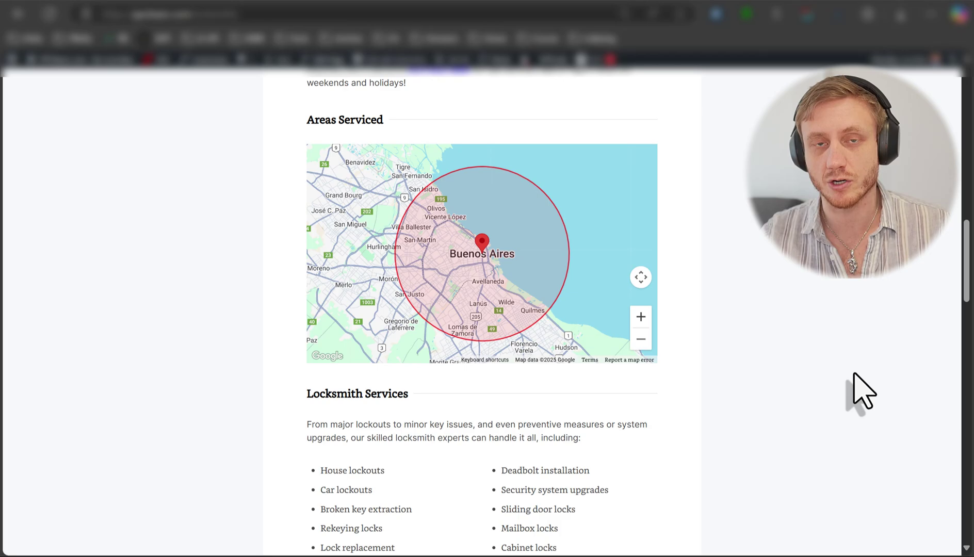
scroll(854, 375, up, 15)
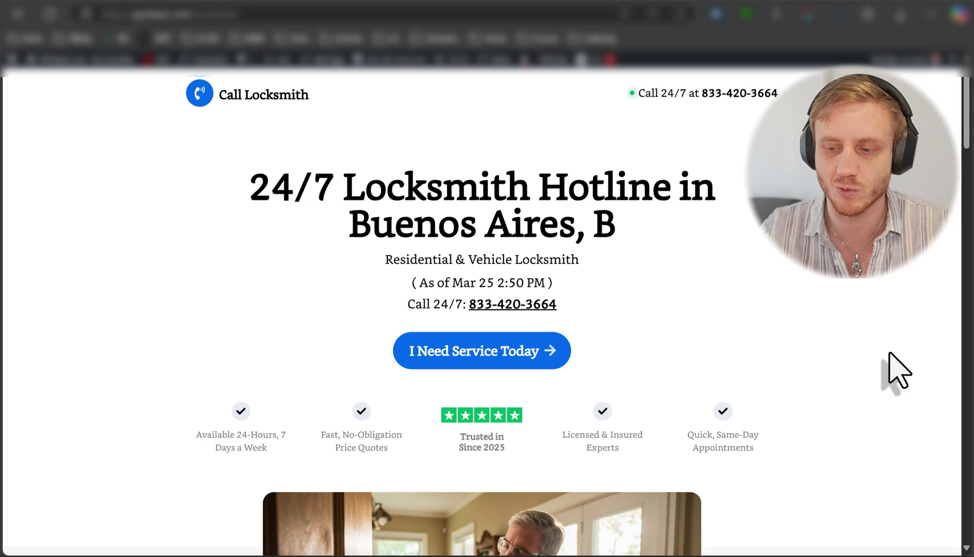
scroll(889, 354, down, 5)
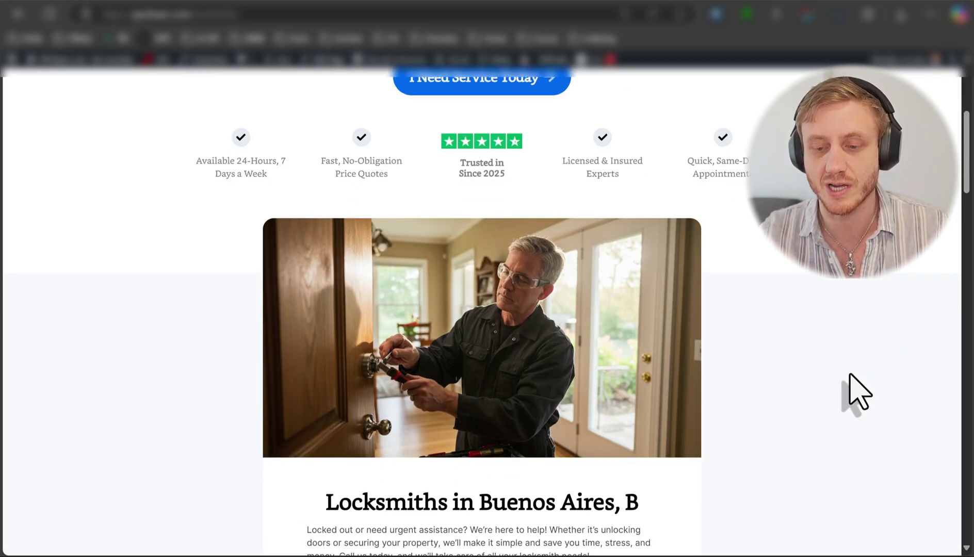
scroll(745, 341, down, 10)
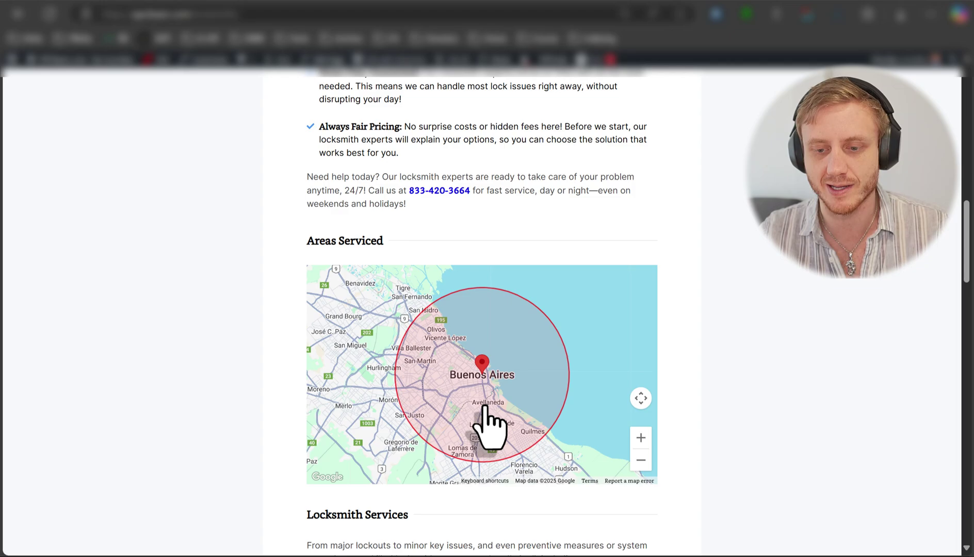
scroll(644, 309, down, 3)
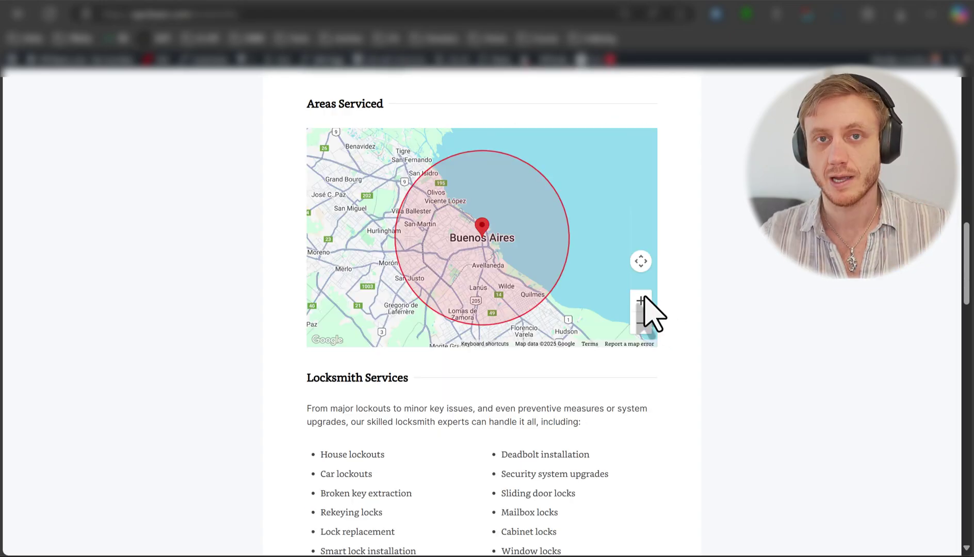
scroll(651, 312, up, 15)
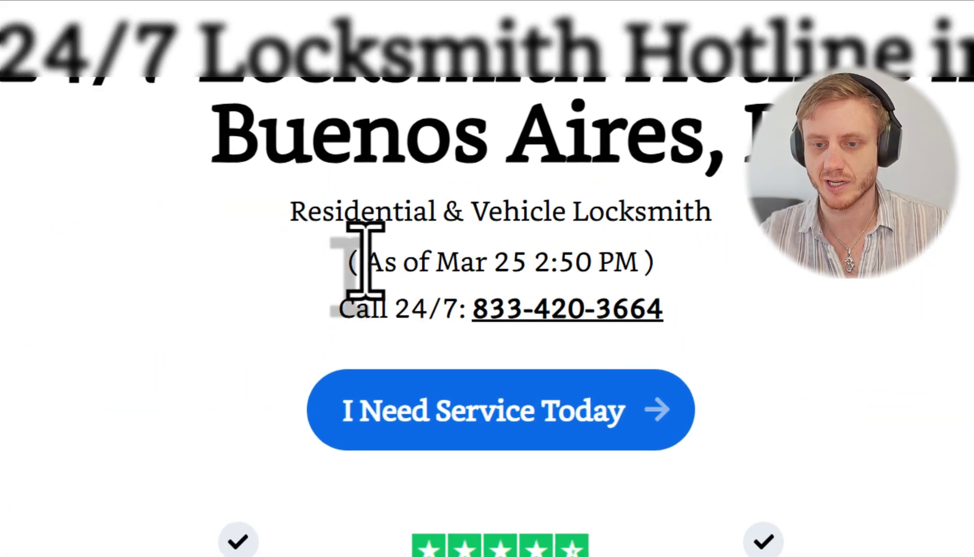
drag(382, 3, 599, 4)
click(643, 261)
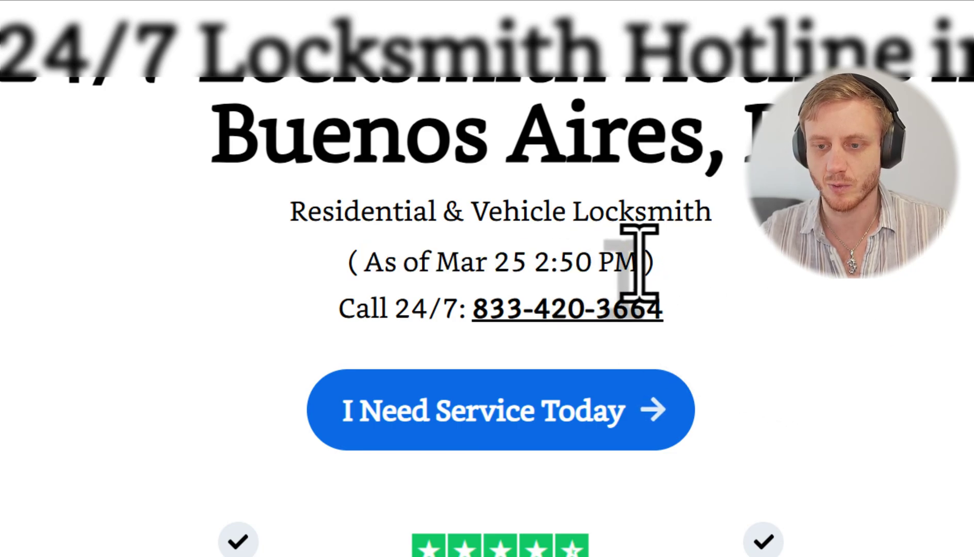
drag(637, 261, 385, 268)
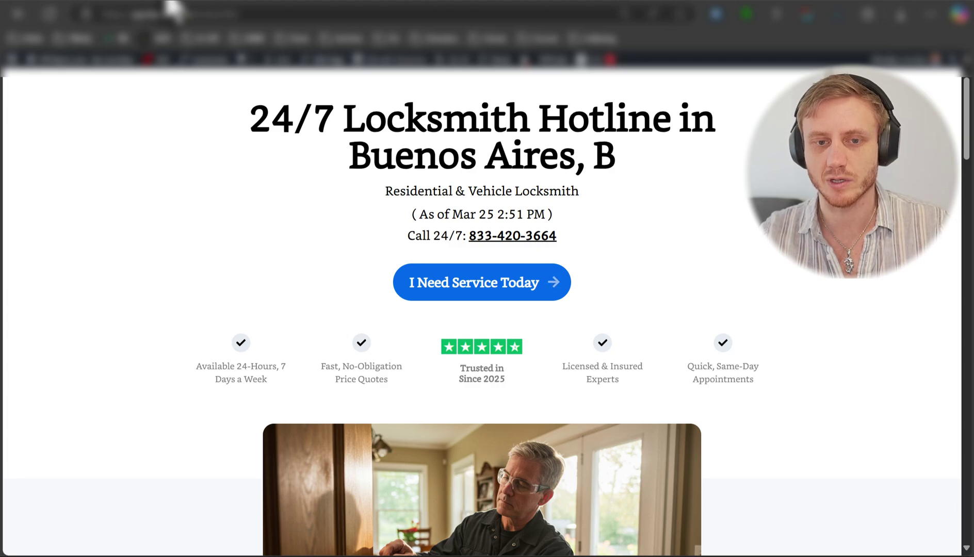
From the Dashboard, open PPCBasic Menu > Bonus and copy the [visitor_datetime] shortcode.
click(170, 9)
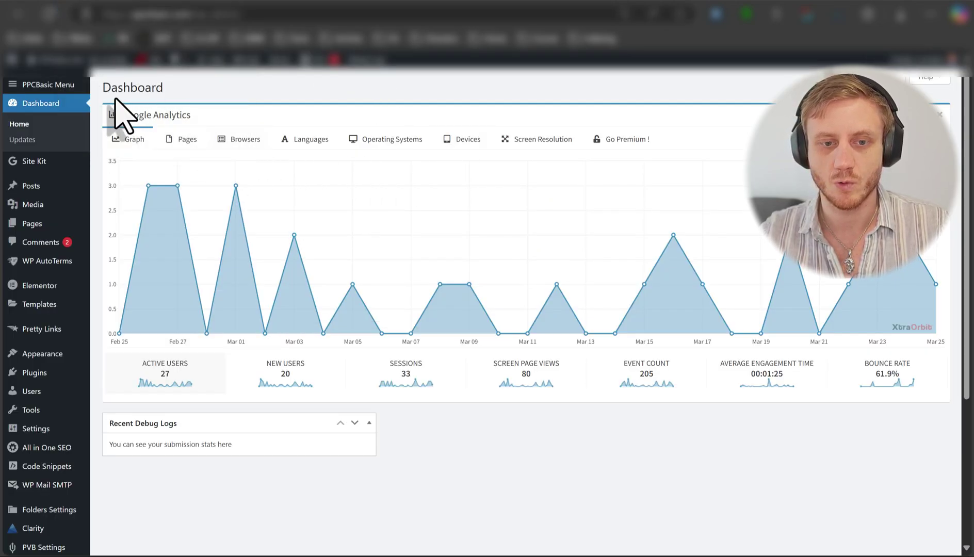
mouse_move(74, 85)
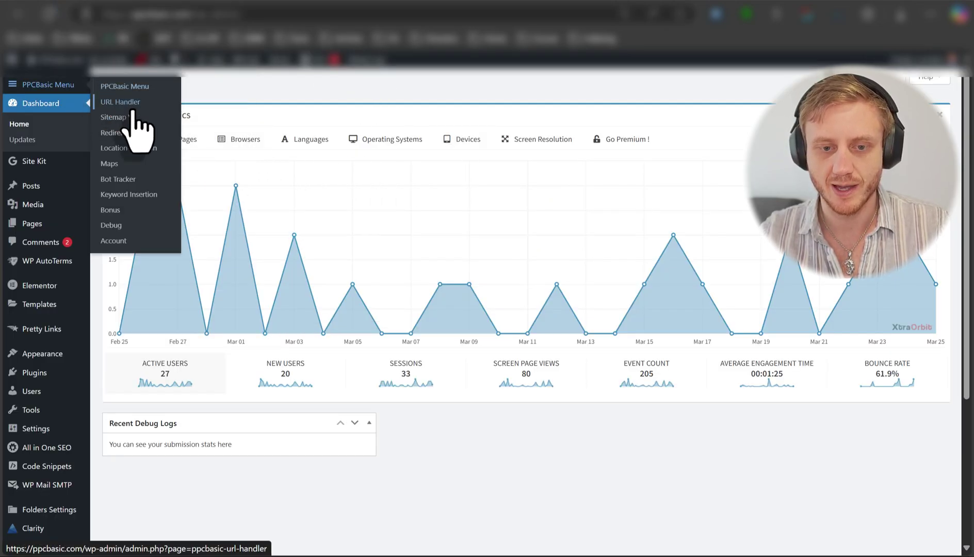
click(113, 212)
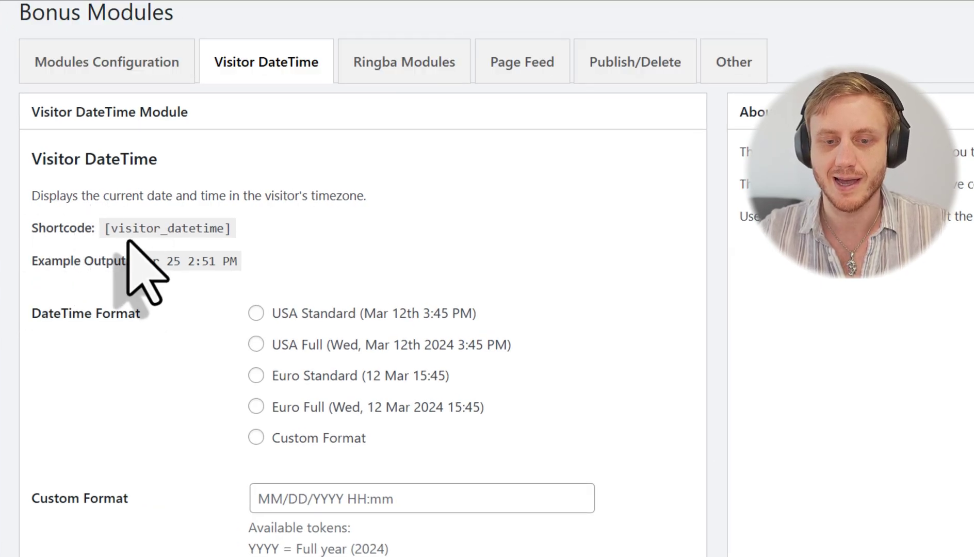
drag(104, 228, 244, 231)
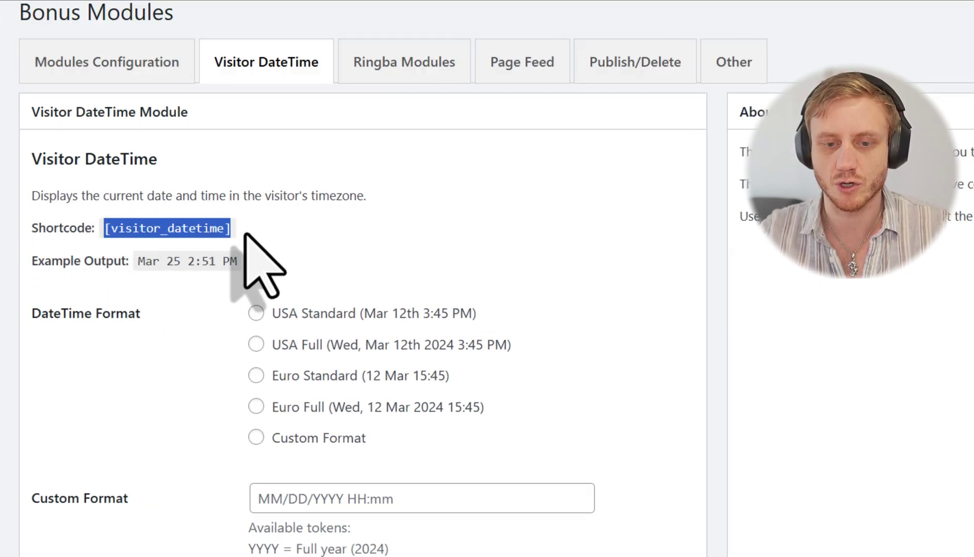
right_click(195, 231)
click(263, 258)
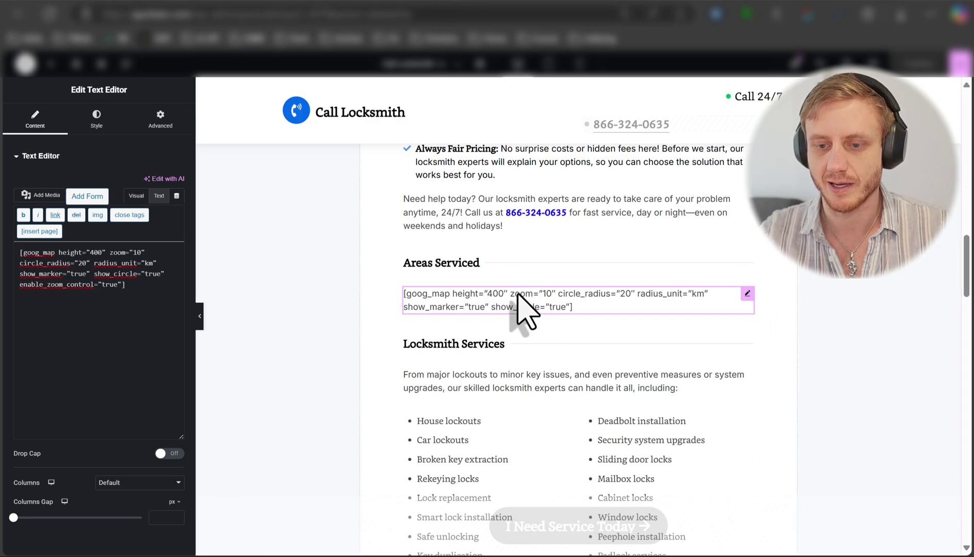
Open the hero's "( As of [visitor_datetime])" heading in Elementor, then return to the Visitor DateTime settings.
scroll(517, 293, up, 15)
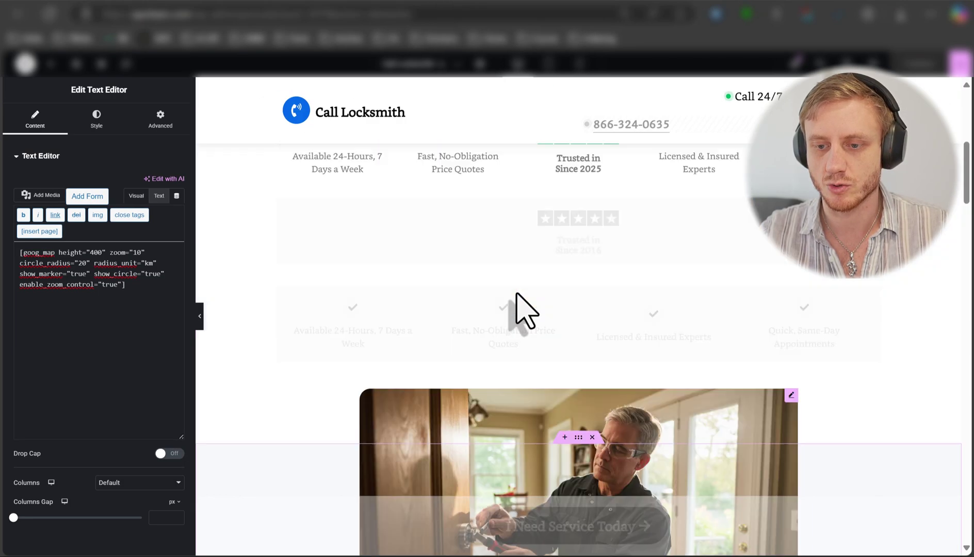
click(608, 383)
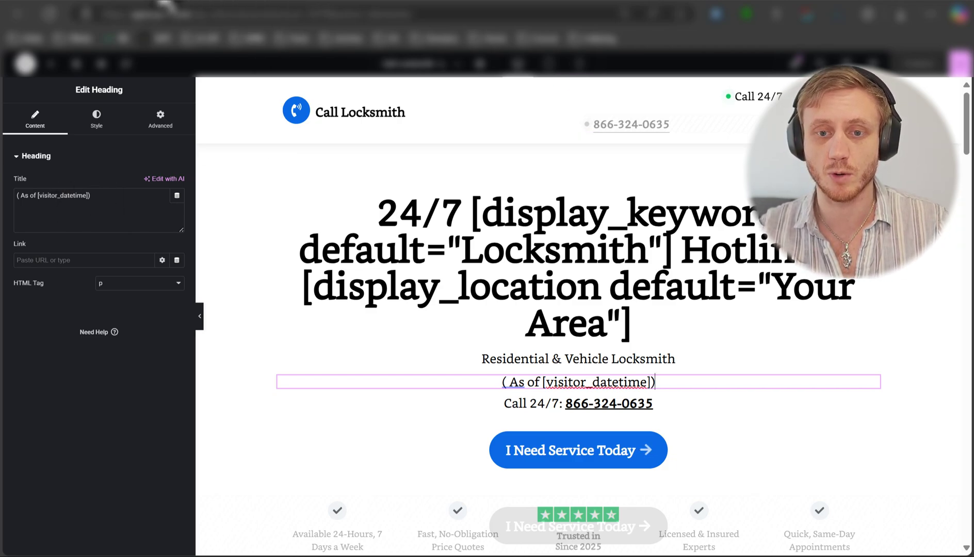
click(164, 7)
scroll(217, 163, down, 3)
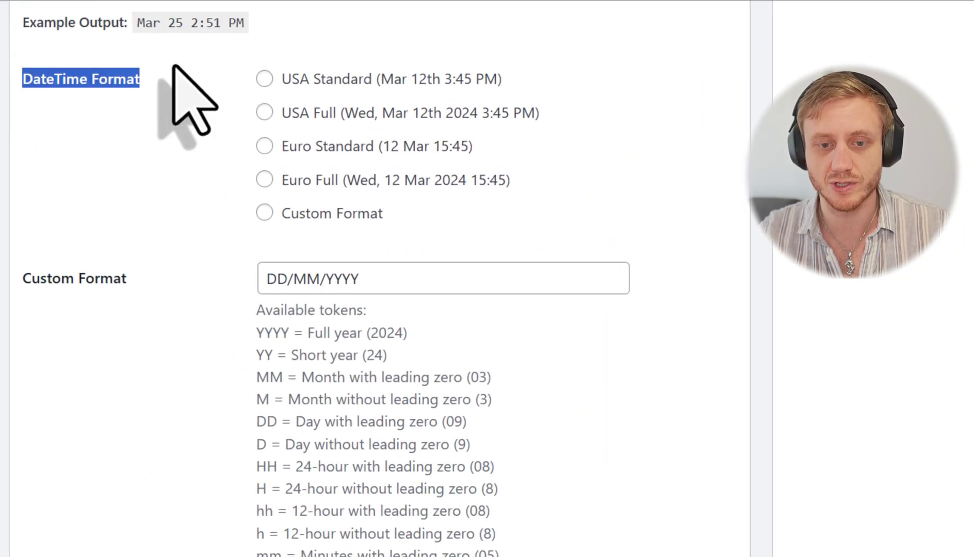
Choose Euro Full as the visitor date-time format and view the live landing page.
click(359, 91)
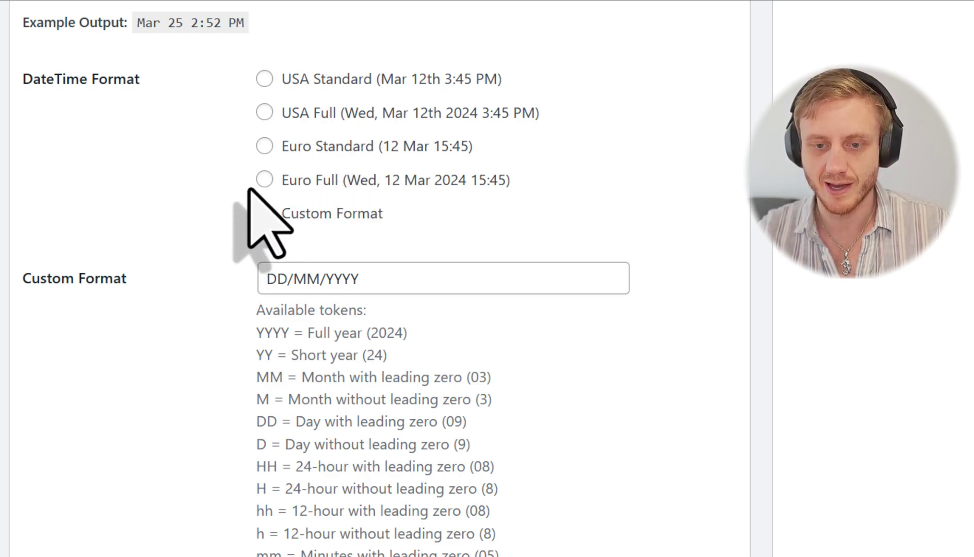
click(264, 179)
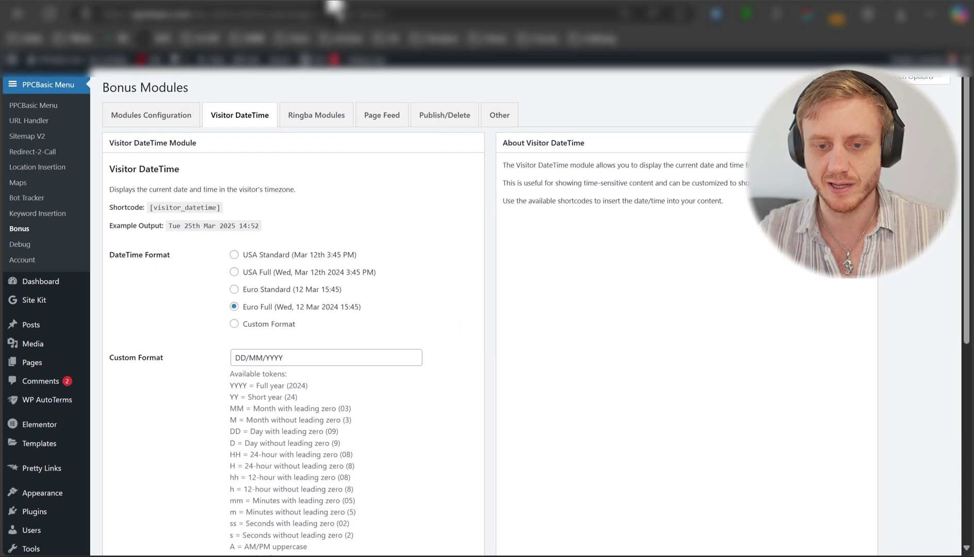
click(334, 9)
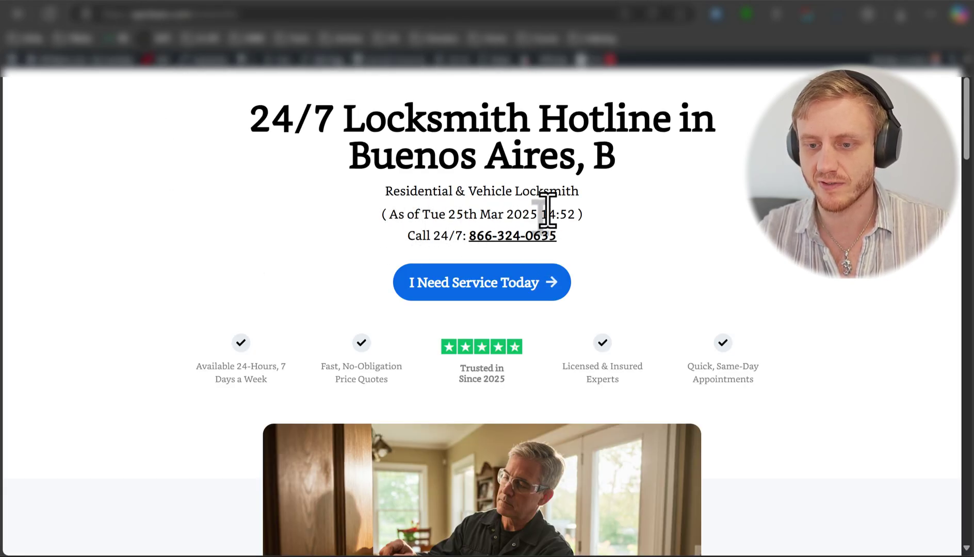
Revisit the Visitor DateTime settings and check the custom DD/MM/YYYY format field.
click(65, 8)
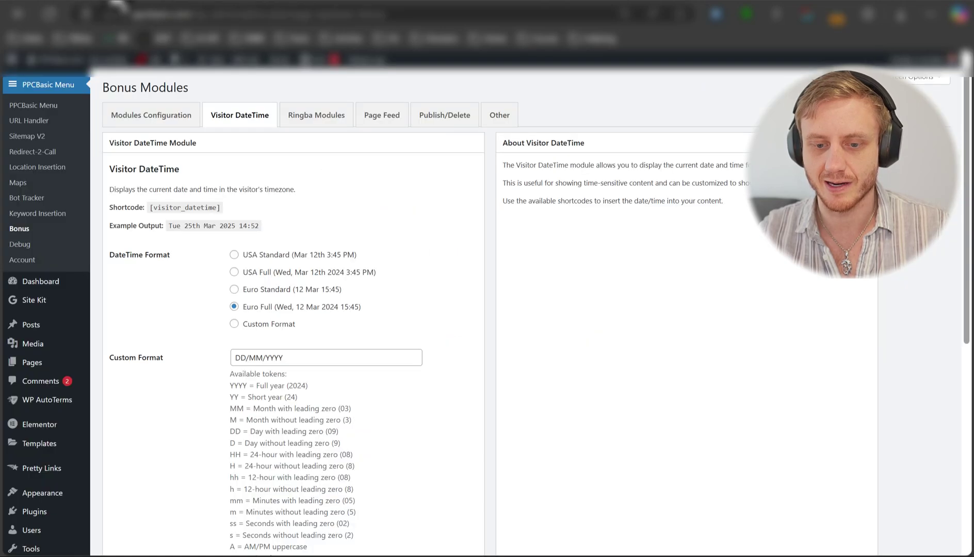
scroll(366, 283, down, 2)
click(261, 285)
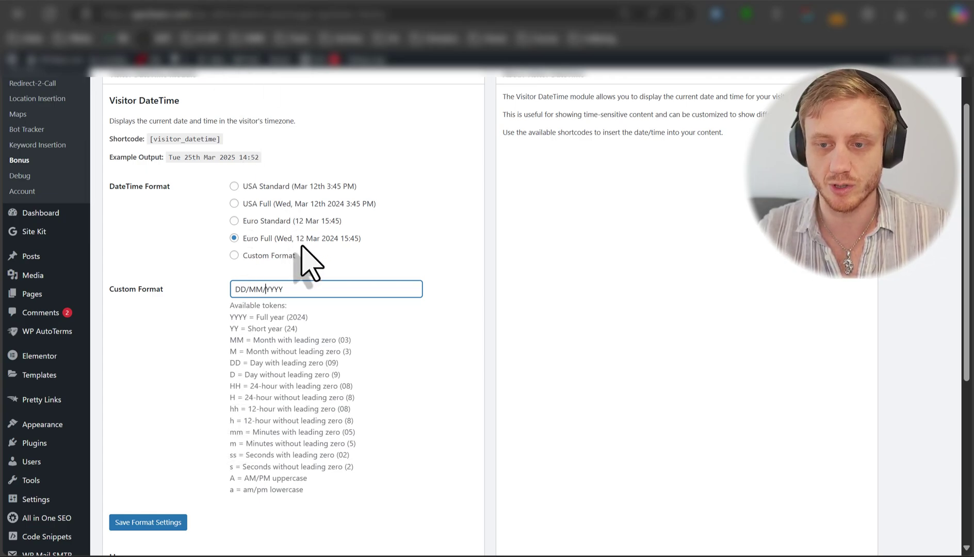
scroll(561, 163, up, 1)
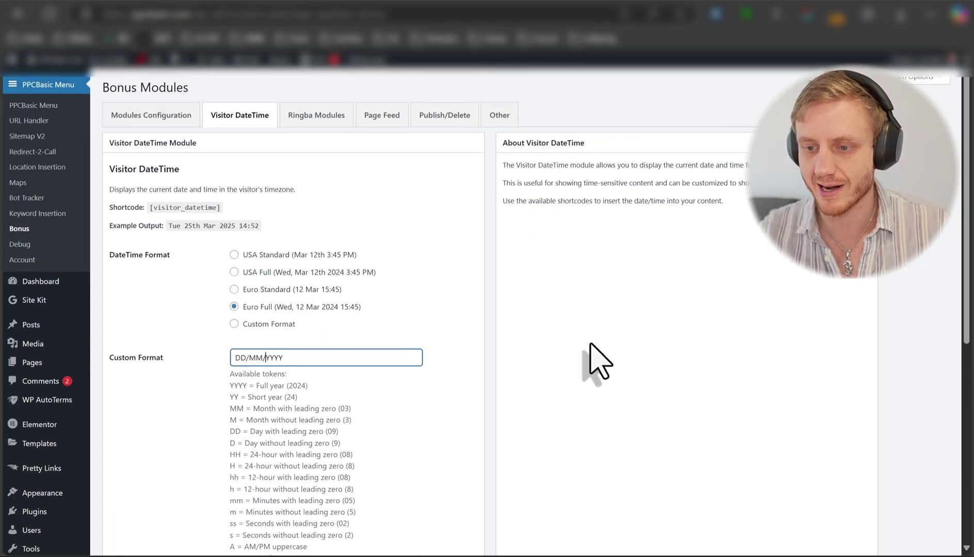